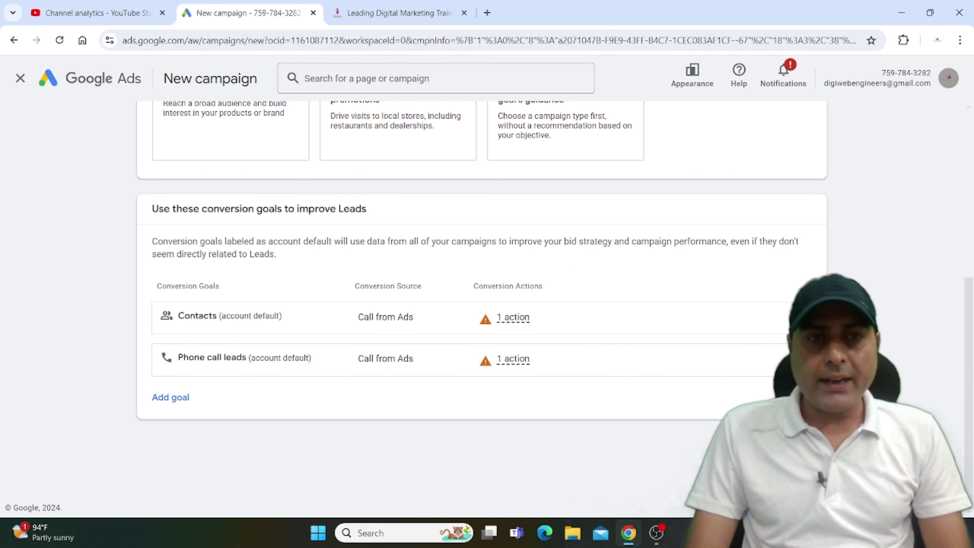
Step: Choose Search as the campaign type and lead form submissions as the way to reach the goal
scroll(545, 435, "down", 4)
scroll(545, 433, "down", 5)
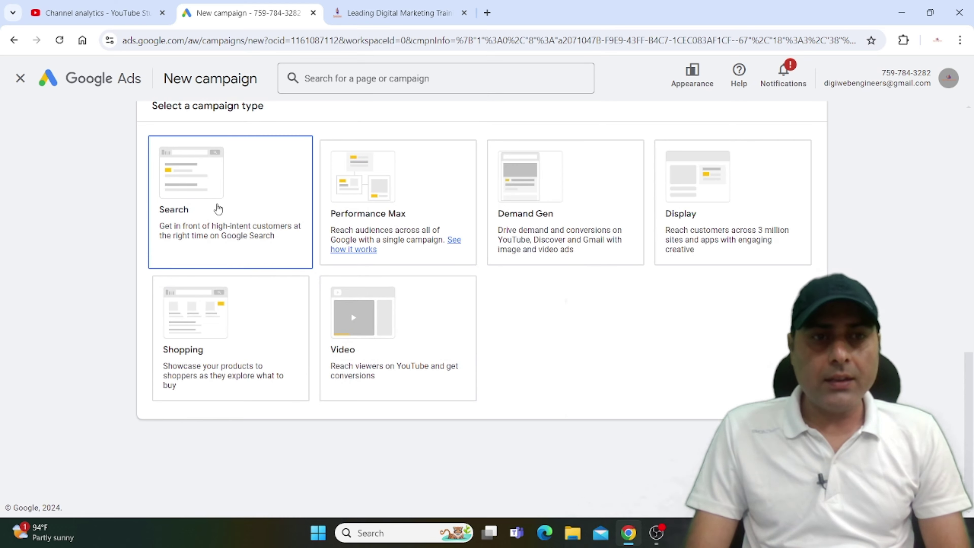
left_click(219, 206)
scroll(517, 323, "down", 5)
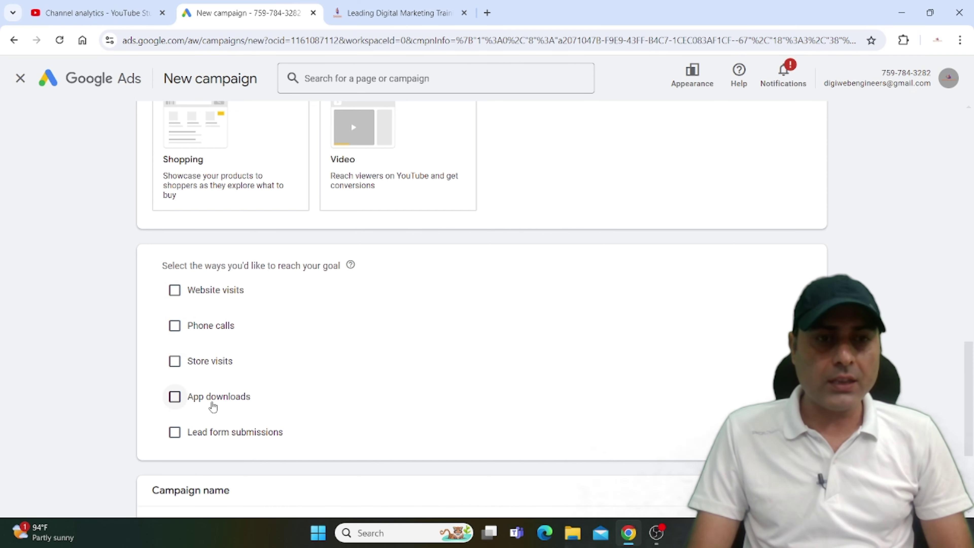
left_click(175, 432)
scroll(268, 345, "down", 5)
Step: Name the campaign Leads-Search and start it as a new campaign instead of resuming a saved draft
left_click(266, 369)
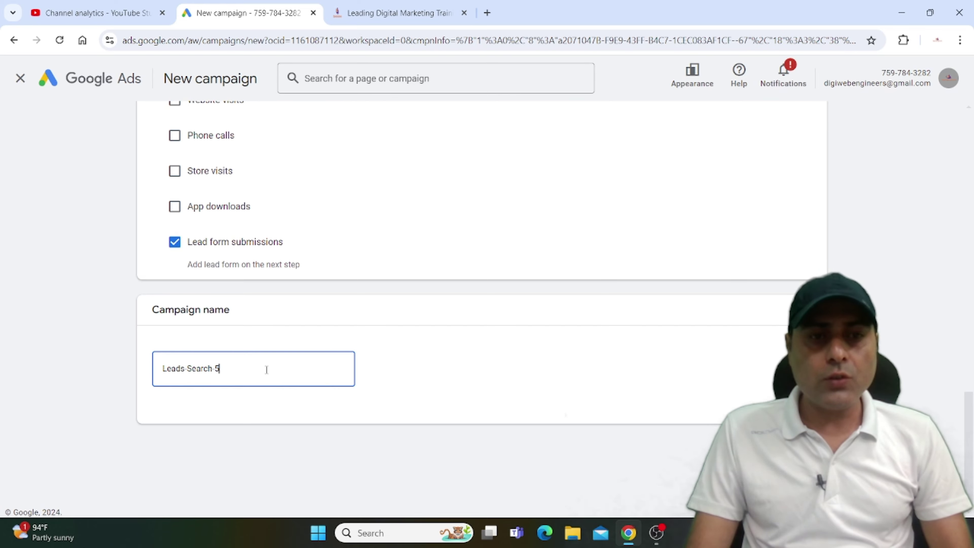
key("BackSpace")
key("BackSpace")
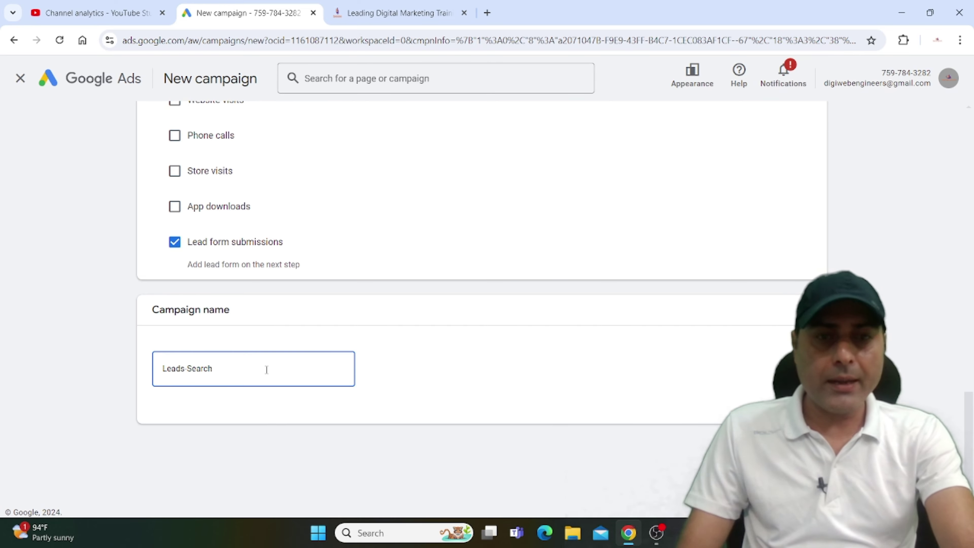
left_click(300, 440)
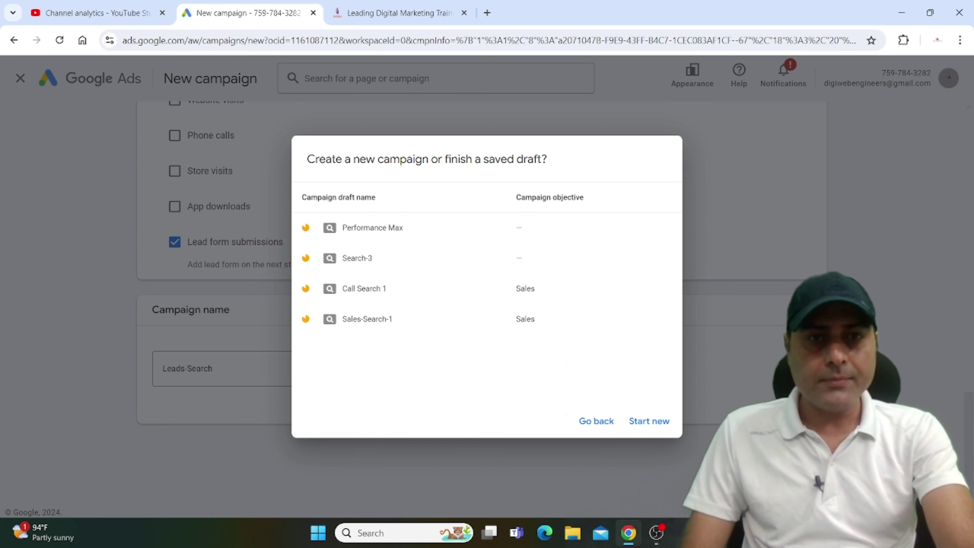
left_click(649, 420)
Step: Set the bidding focus to Conversion value and continue to the campaign settings
left_click(230, 220)
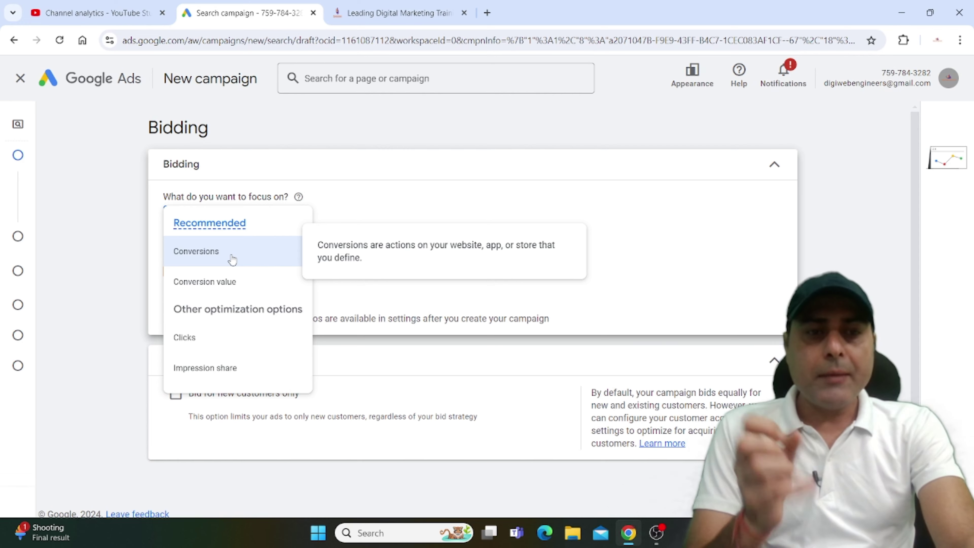
left_click(226, 285)
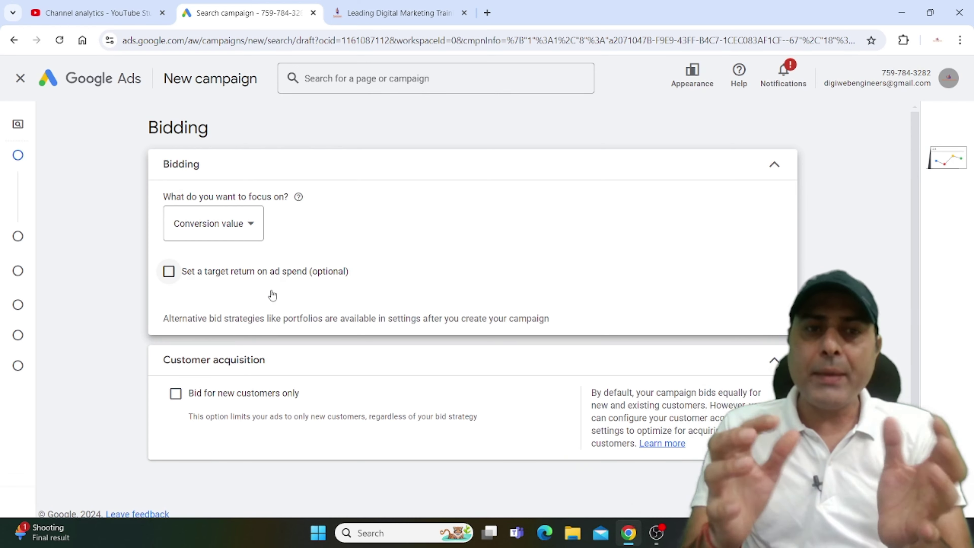
scroll(285, 262, "down", 1)
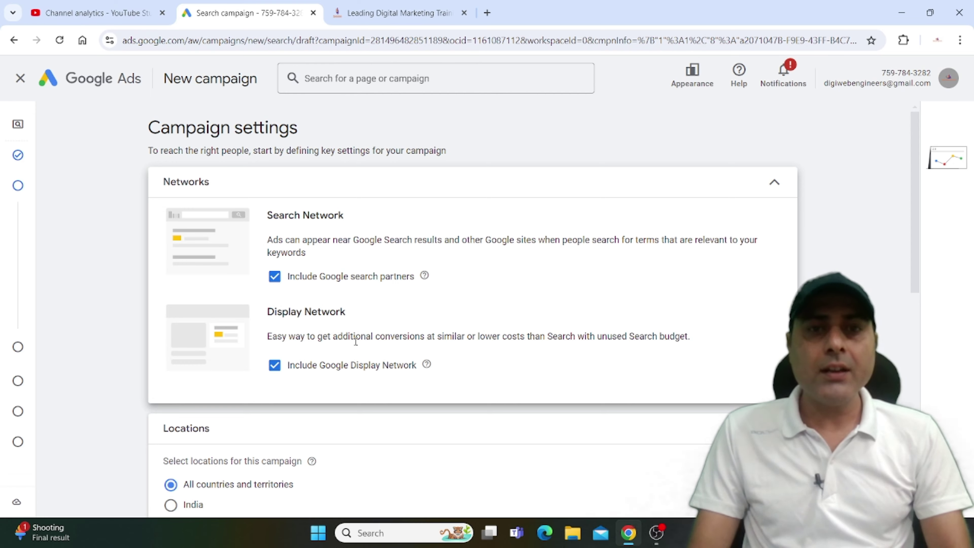
Step: Exclude the Google Display Network and include Agra as the campaign's target location
left_click(274, 365)
scroll(360, 316, "down", 3)
scroll(360, 317, "down", 3)
left_click(228, 271)
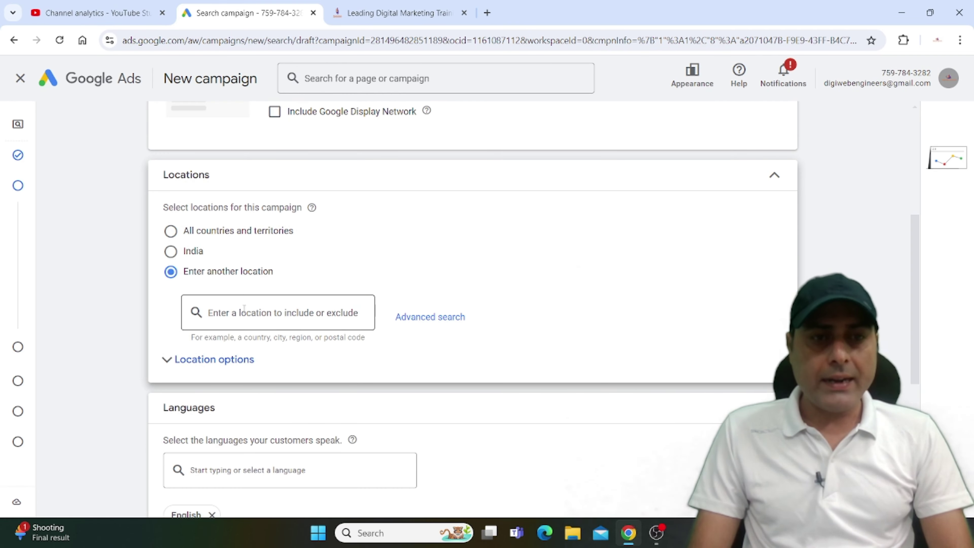
type("agra")
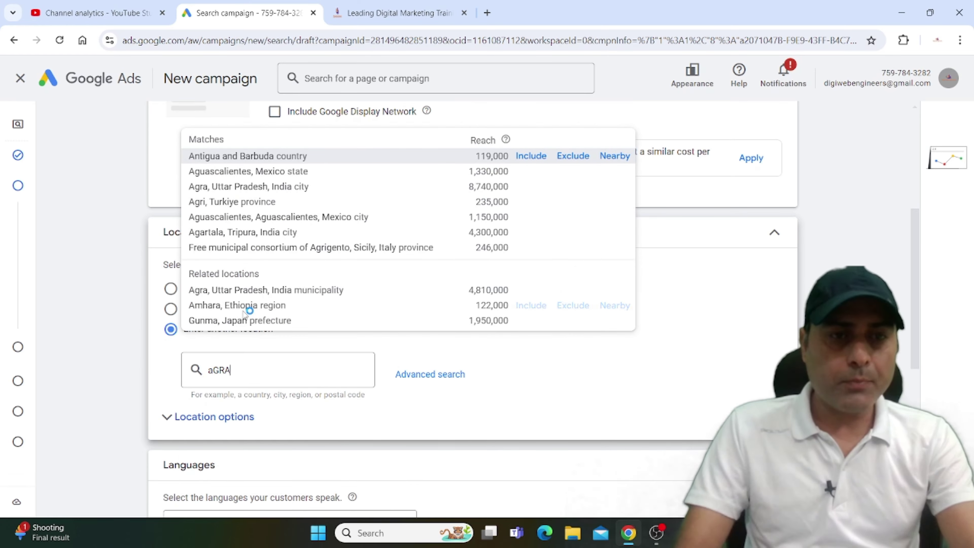
left_click(529, 131)
Step: Add Hindi to the languages the campaign's customers speak
scroll(358, 296, "down", 6)
left_click(261, 263)
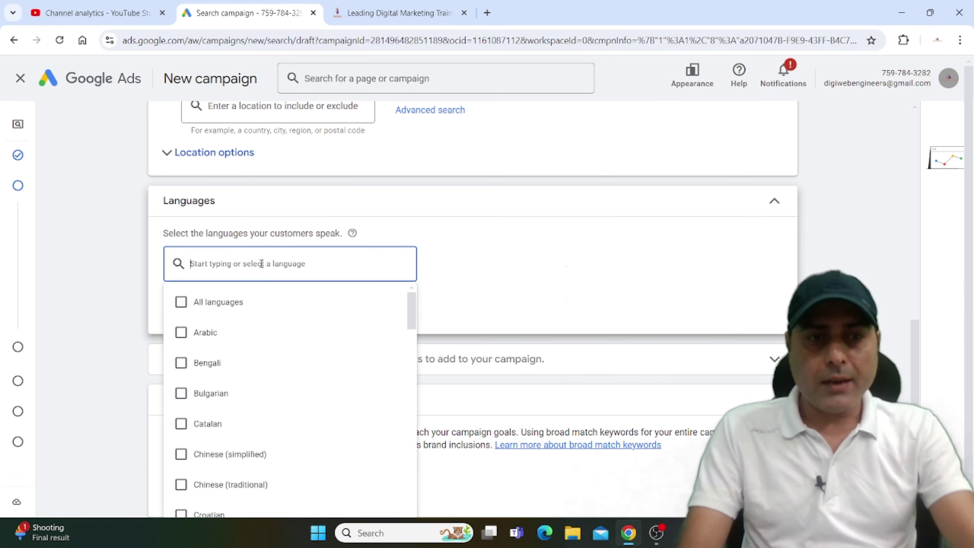
type("HiNDI")
key("Return")
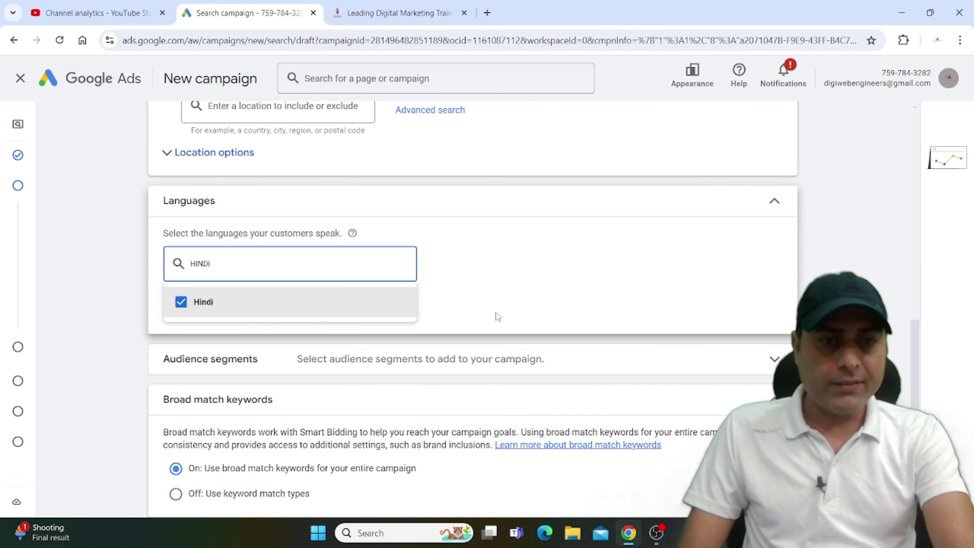
scroll(515, 315, "down", 2)
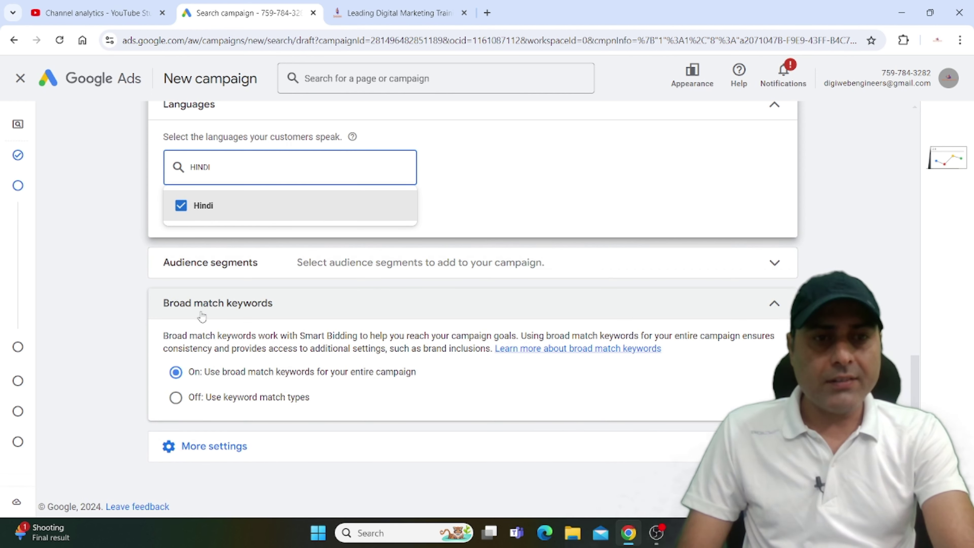
Step: Select all the suggested audience segments for the campaign and proceed to keyword and asset generation
left_click(389, 271)
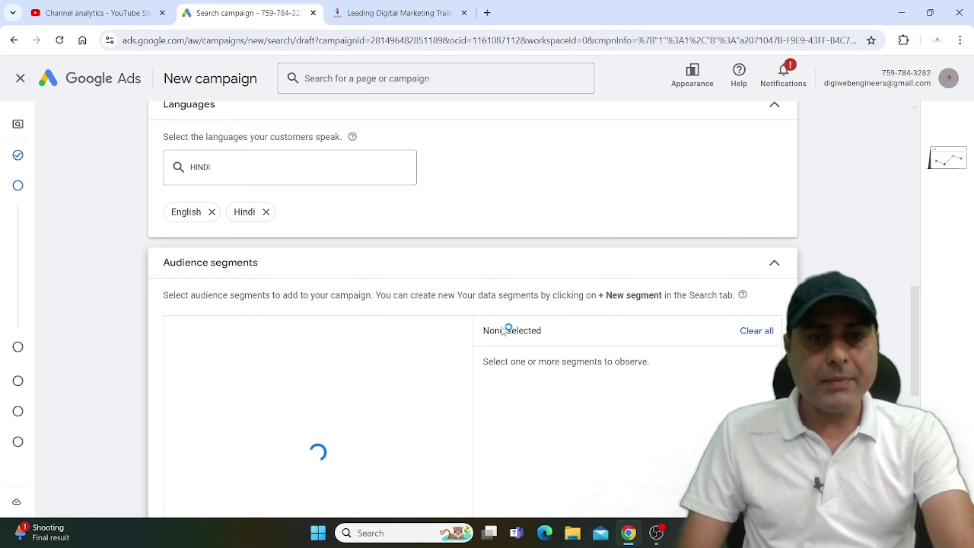
scroll(349, 344, "down", 3)
scroll(349, 344, "down", 2)
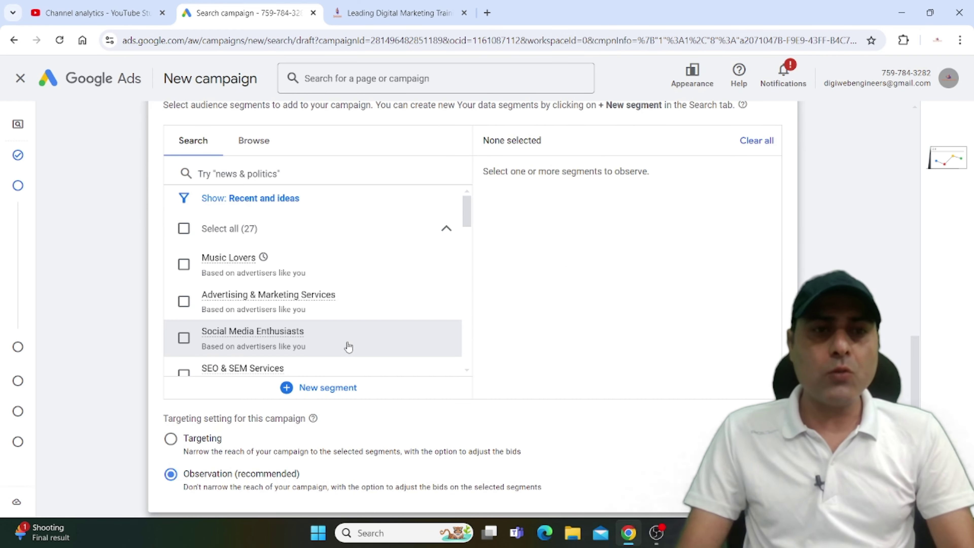
scroll(219, 280, "down", 3)
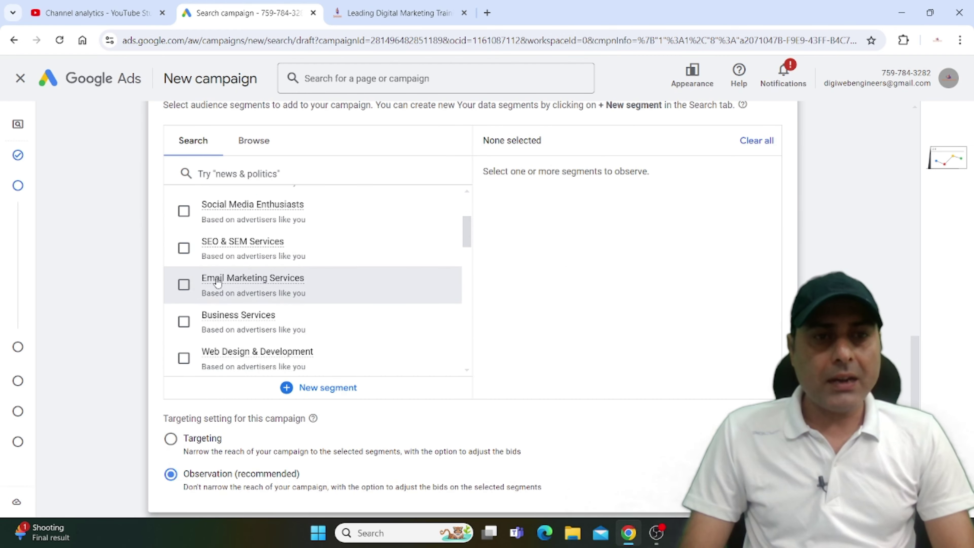
scroll(217, 282, "down", 2)
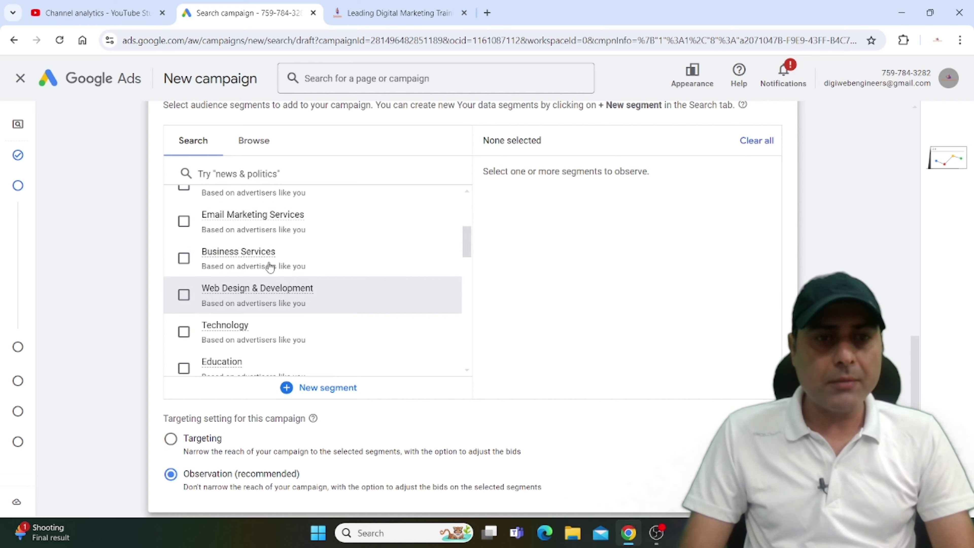
scroll(209, 245, "up", 8)
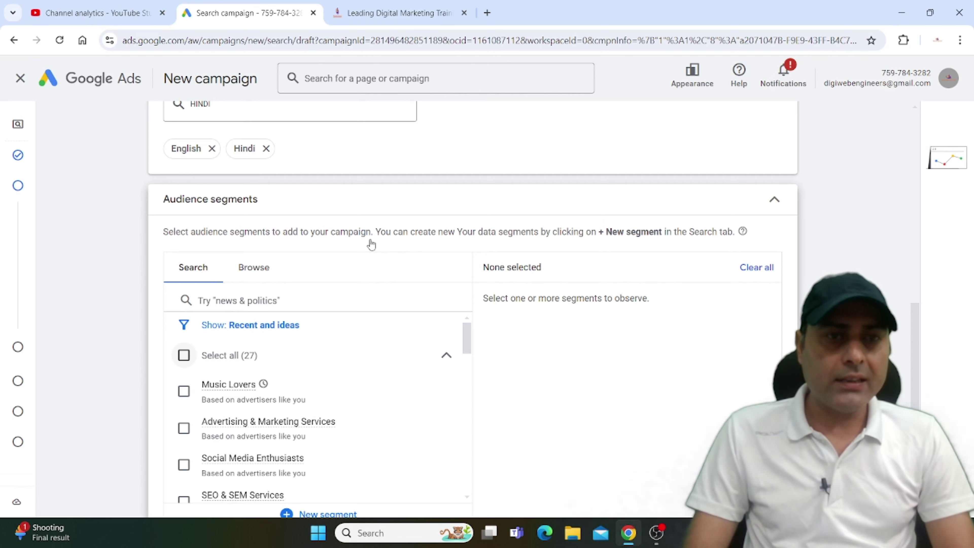
left_click(183, 357)
scroll(129, 270, "down", 9)
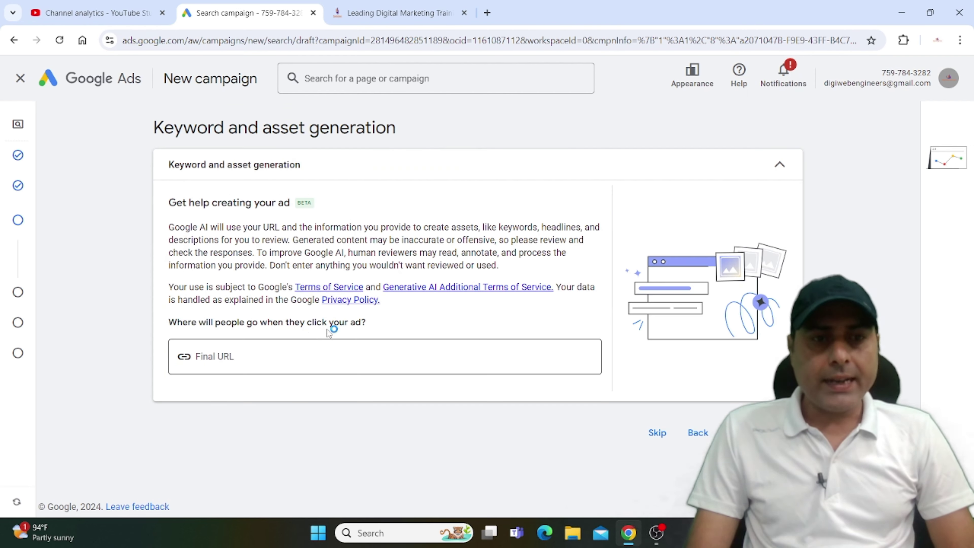
left_click(255, 359)
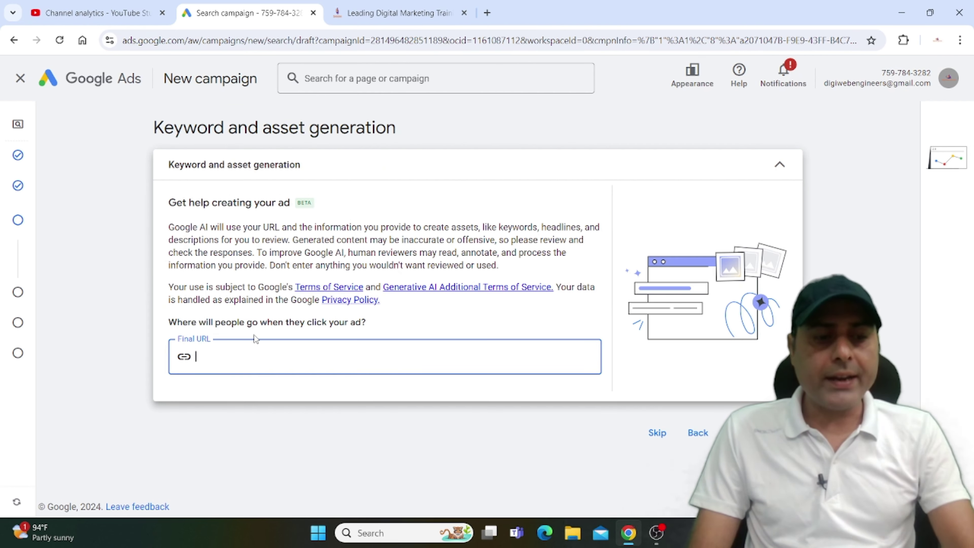
type("https://digiwebengineers.com/")
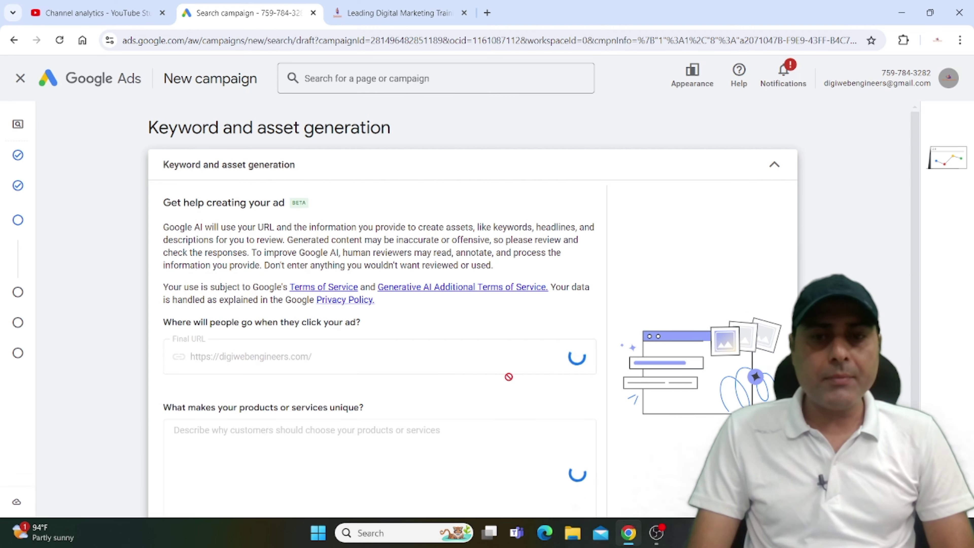
scroll(500, 369, "down", 3)
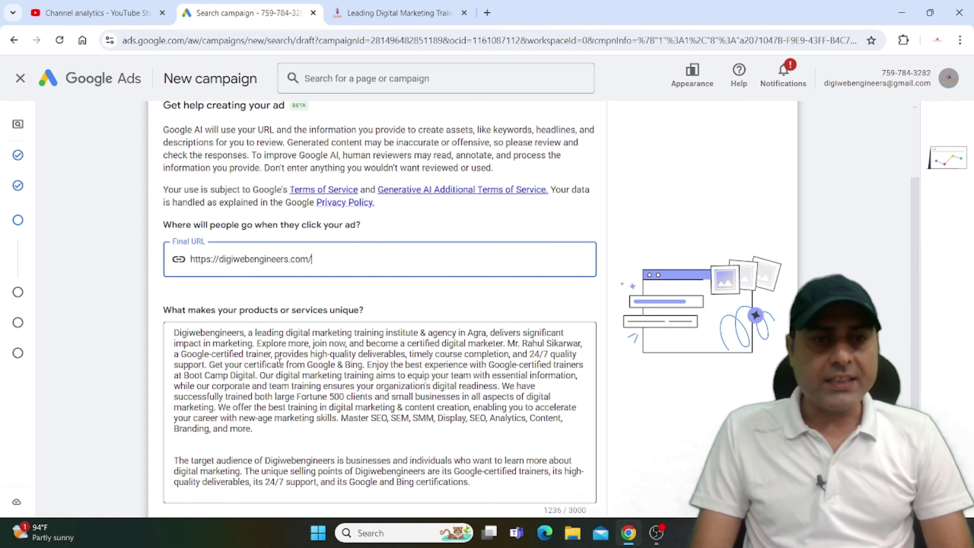
scroll(280, 361, "down", 2)
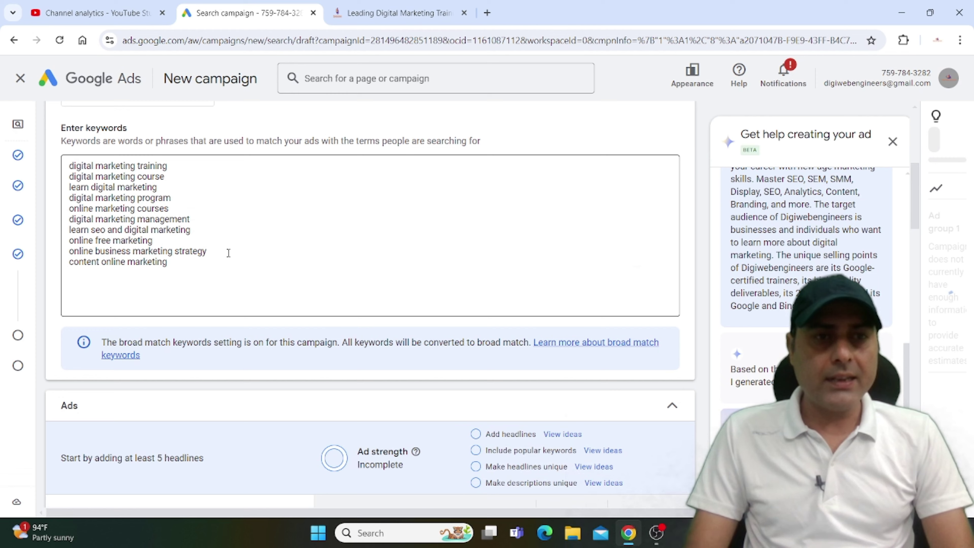
Step: Add the account's existing phone number to the campaign as a call asset
scroll(244, 265, "up", 3)
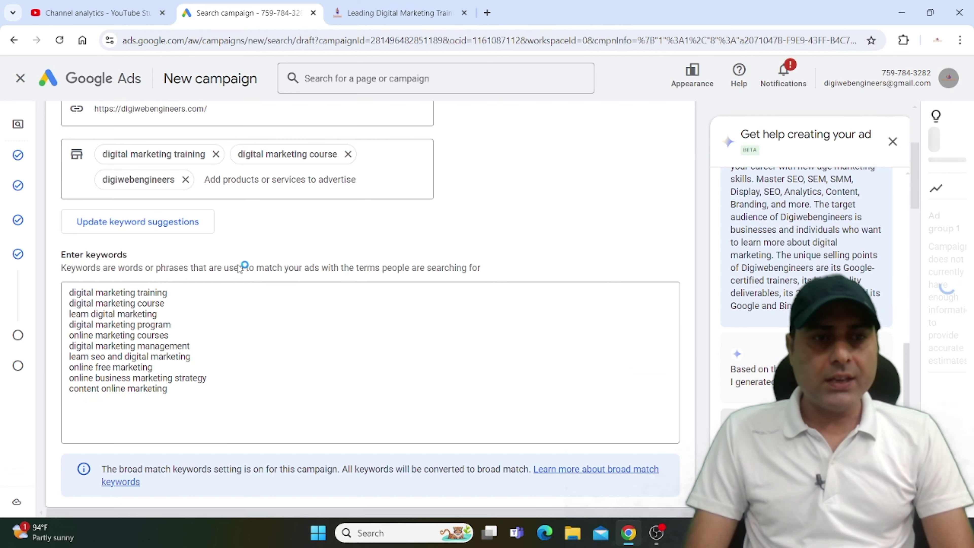
scroll(241, 266, "down", 5)
scroll(238, 267, "down", 6)
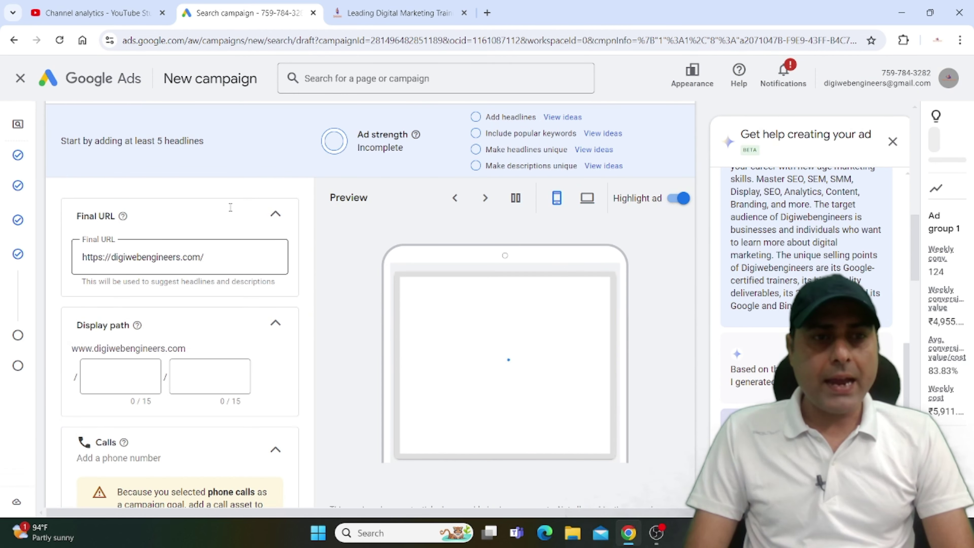
scroll(56, 360, "down", 3)
scroll(99, 325, "down", 3)
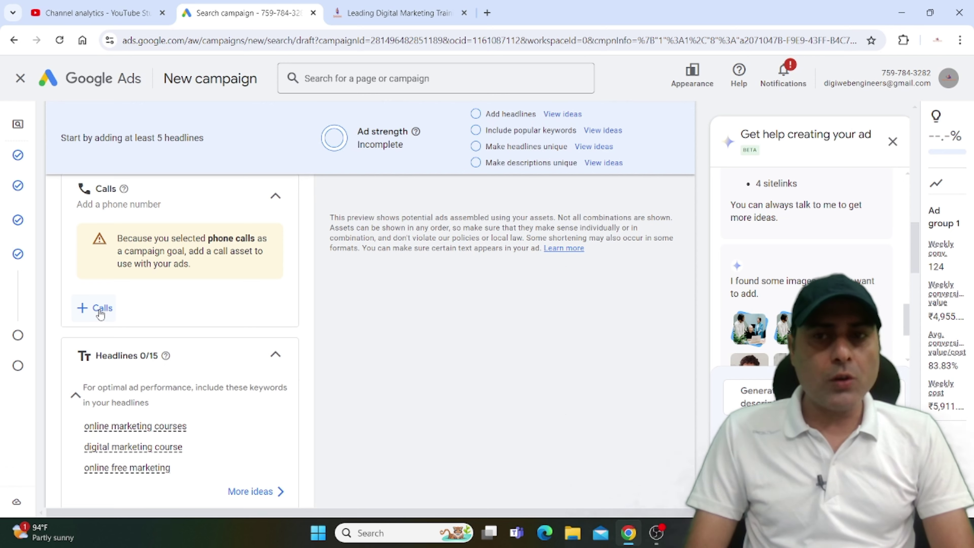
left_click(100, 310)
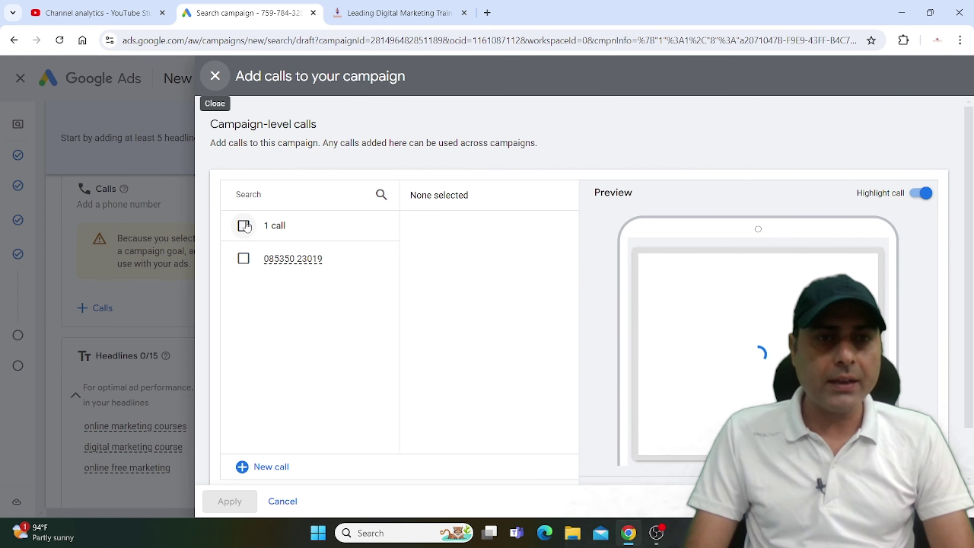
left_click(244, 225)
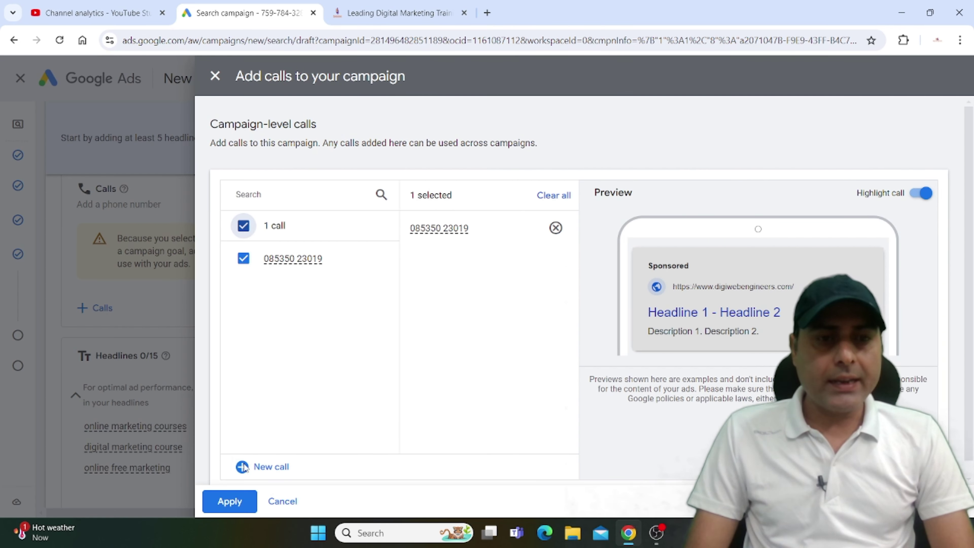
left_click(230, 501)
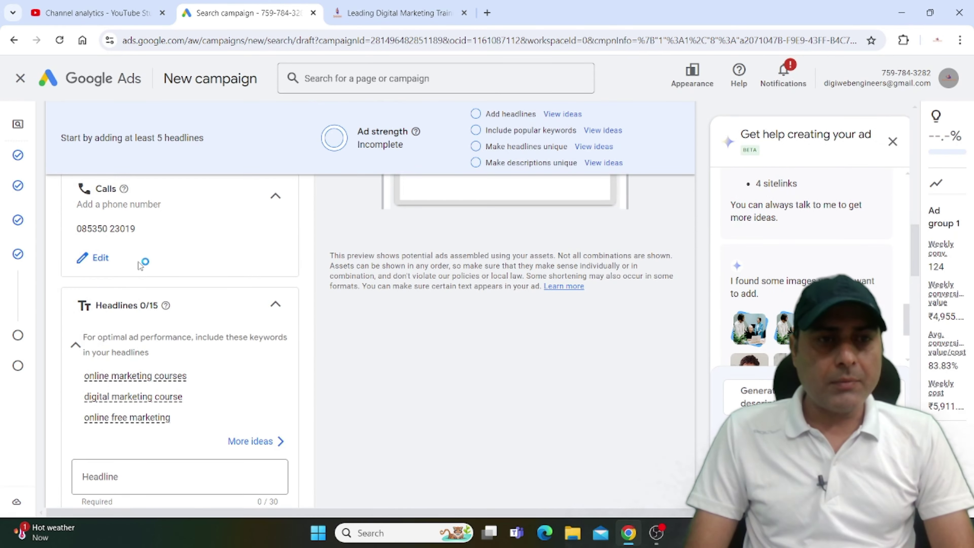
Step: Fill in the ad headlines, including Digiwebengineers, Digital Marketing Institute, PC DM - Pay per Click, Online appointments available and Digital Marketing Services
scroll(189, 283, "down", 4)
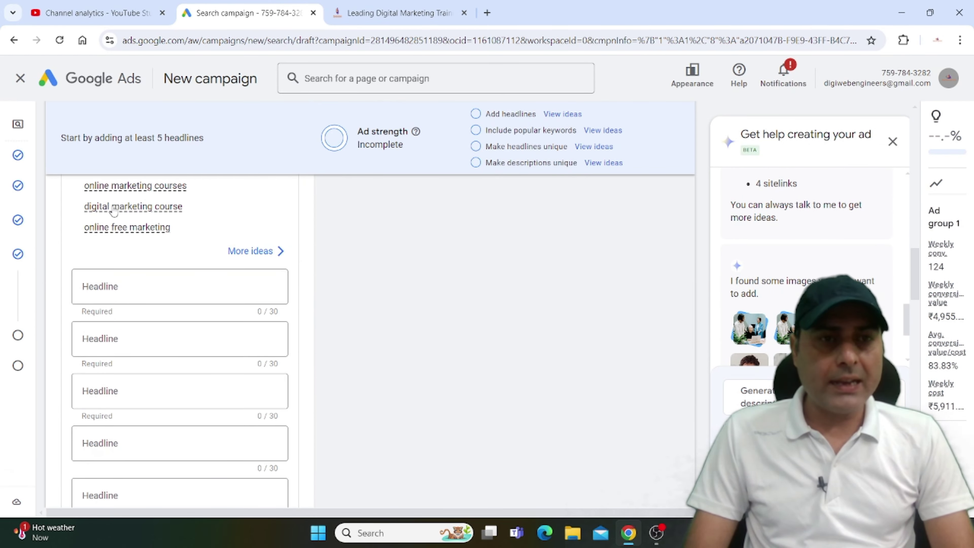
scroll(115, 253, "up", 3)
scroll(115, 253, "down", 2)
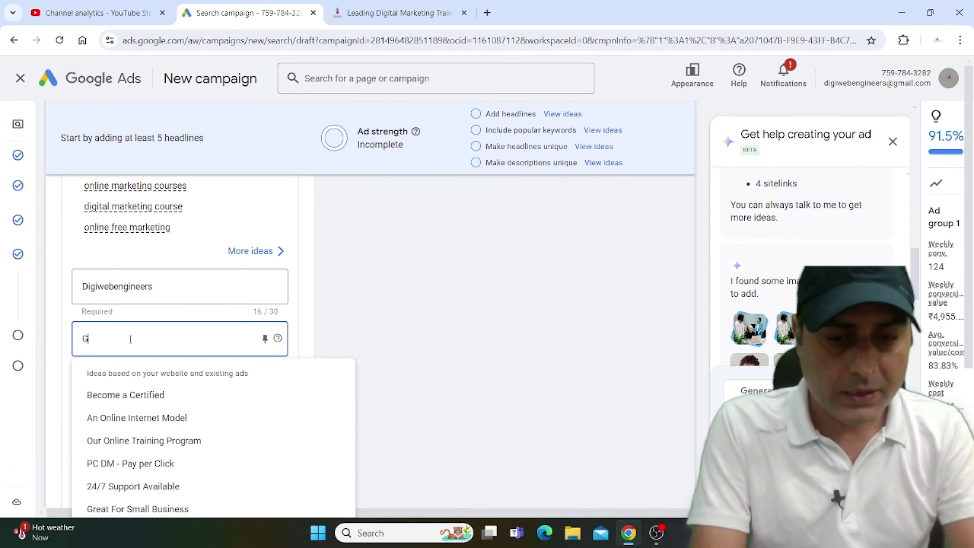
type("oog")
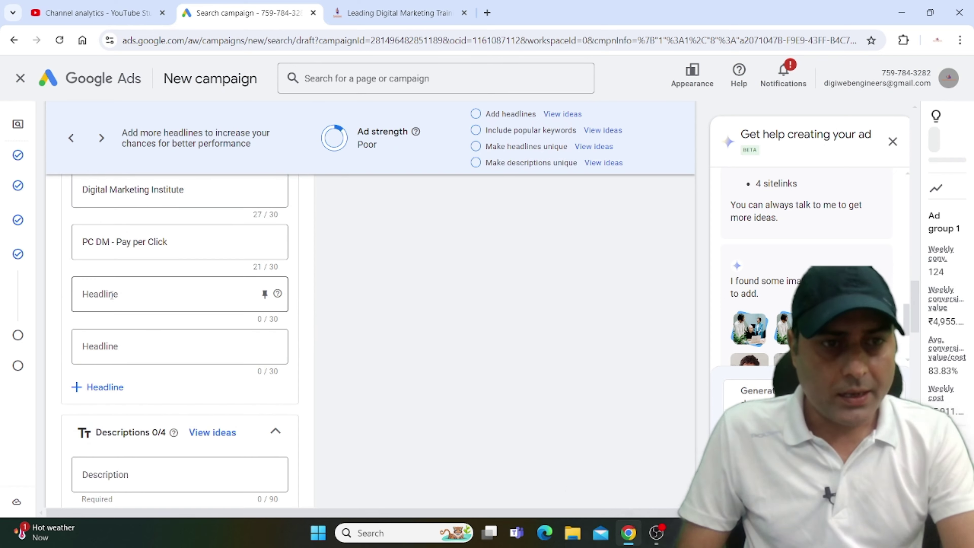
left_click(111, 295)
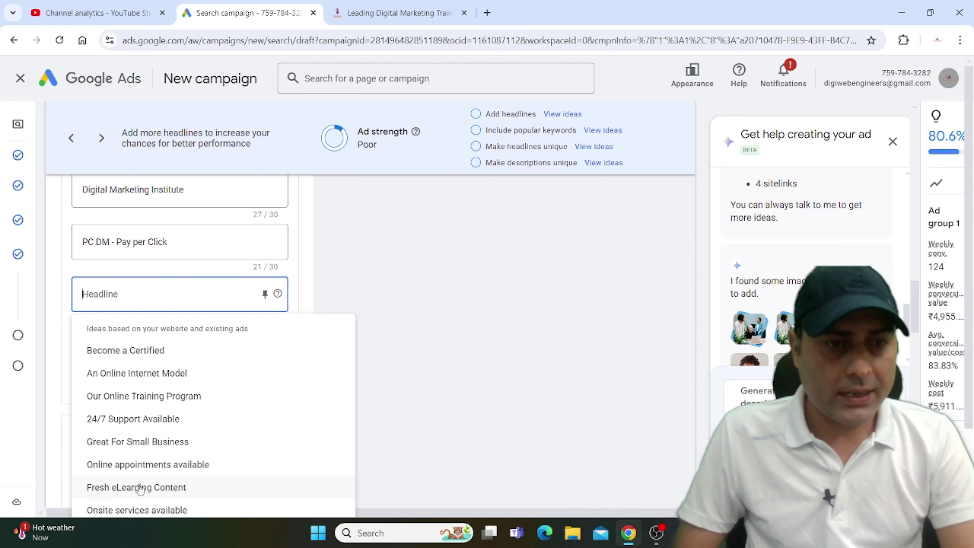
left_click(147, 464)
left_click(132, 418)
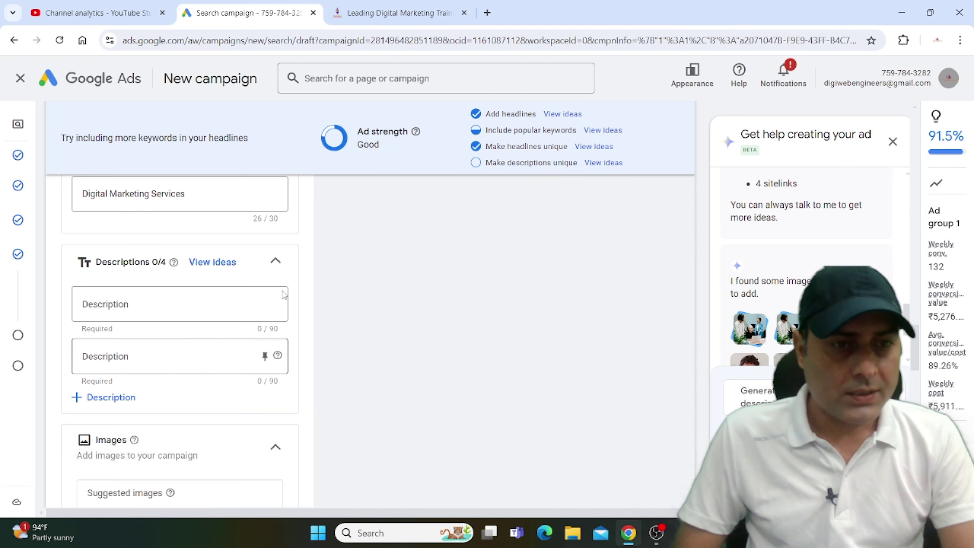
Step: Fill the four ad descriptions with suggested ideas, including the Agra training institute, 53% Average Salary Hike, Online PR and Become a Certified. Digital Marketer lines
left_click(117, 303)
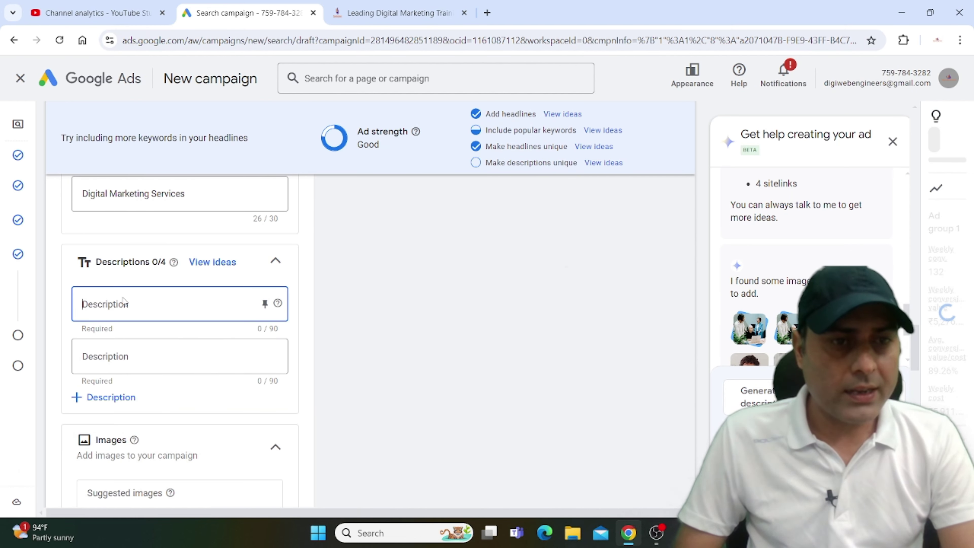
left_click(118, 368)
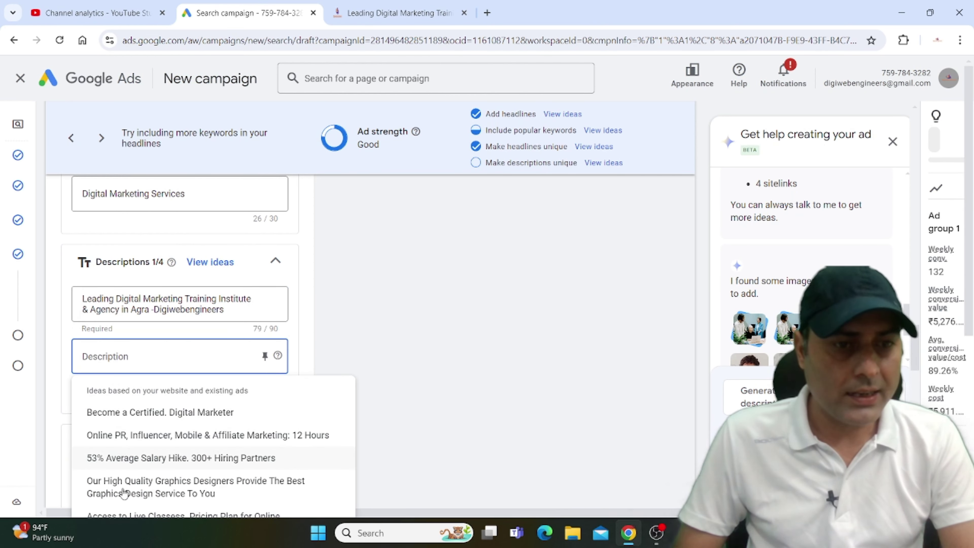
left_click(123, 457)
left_click(127, 487)
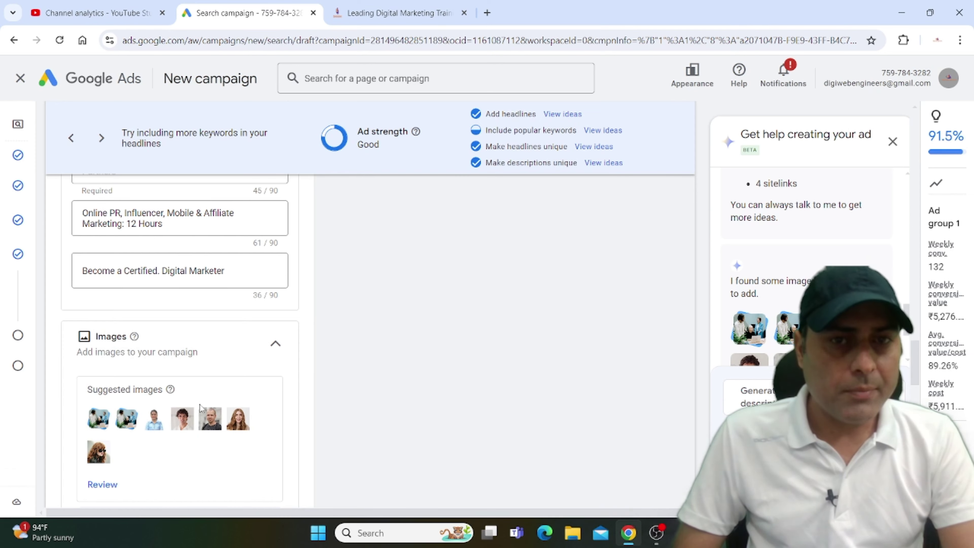
Step: Add two existing images from the asset library to the campaign and save the selection
scroll(207, 392, "down", 5)
scroll(104, 365, "up", 2)
scroll(117, 389, "down", 3)
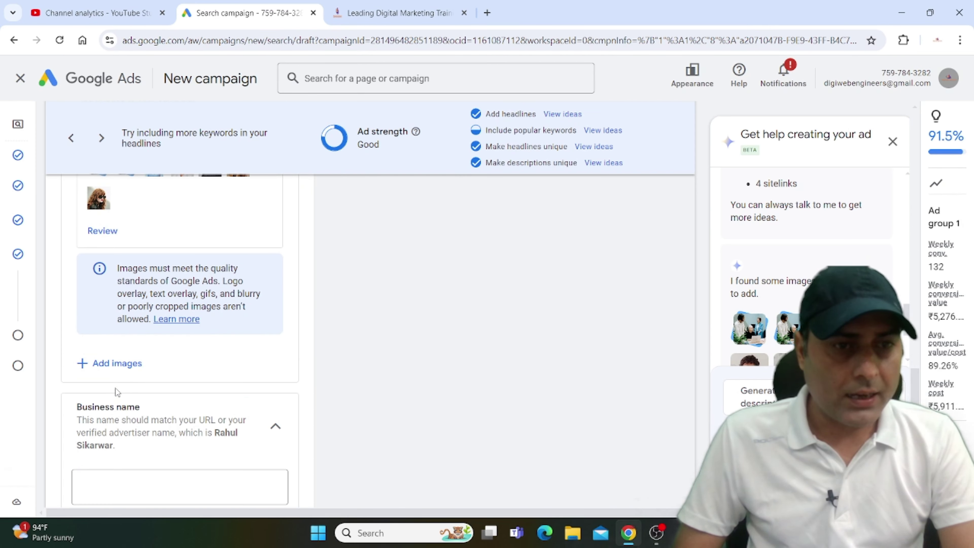
left_click(116, 364)
left_click(574, 112)
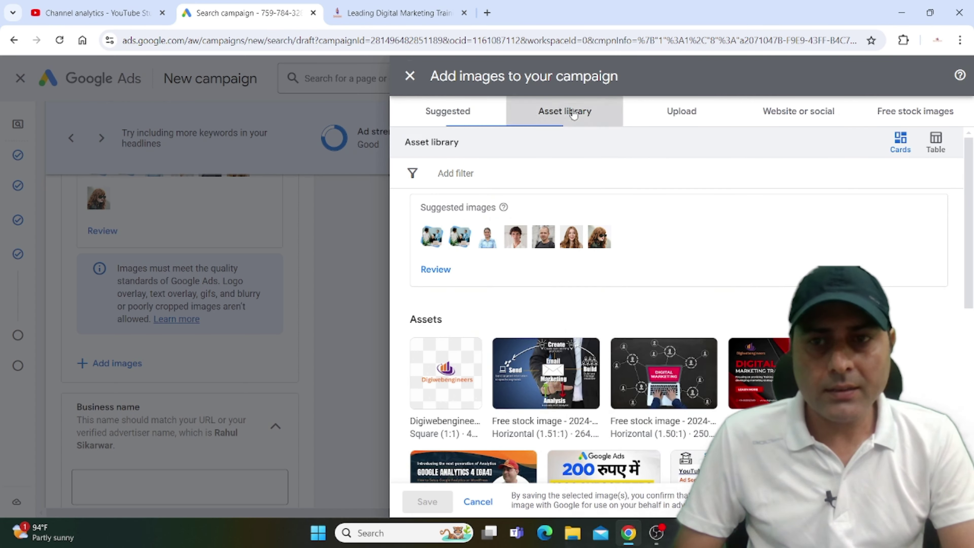
scroll(588, 286, "down", 5)
left_click(467, 228)
left_click(587, 228)
left_click(427, 501)
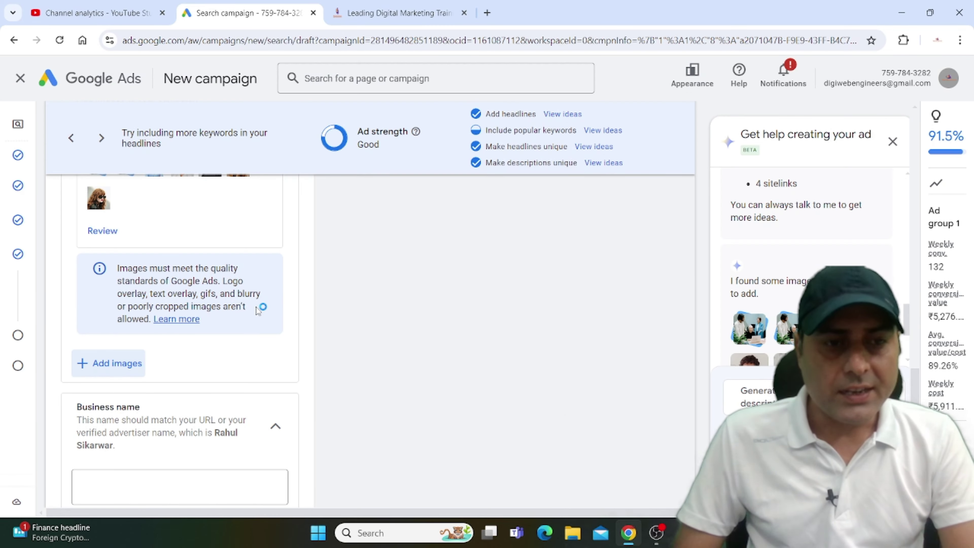
Step: Set the campaign's business name to Digiwebengineers
scroll(136, 287, "down", 5)
left_click(130, 283)
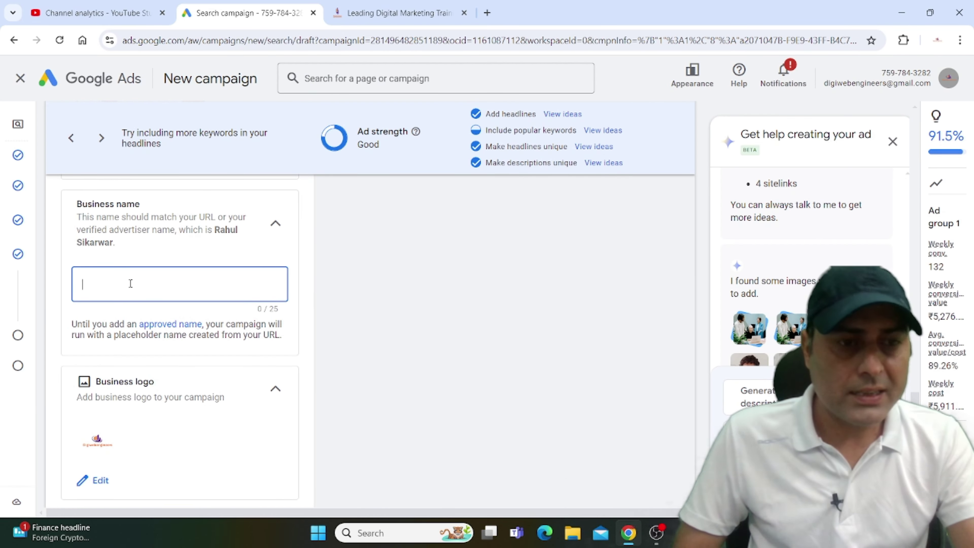
type("Digiw")
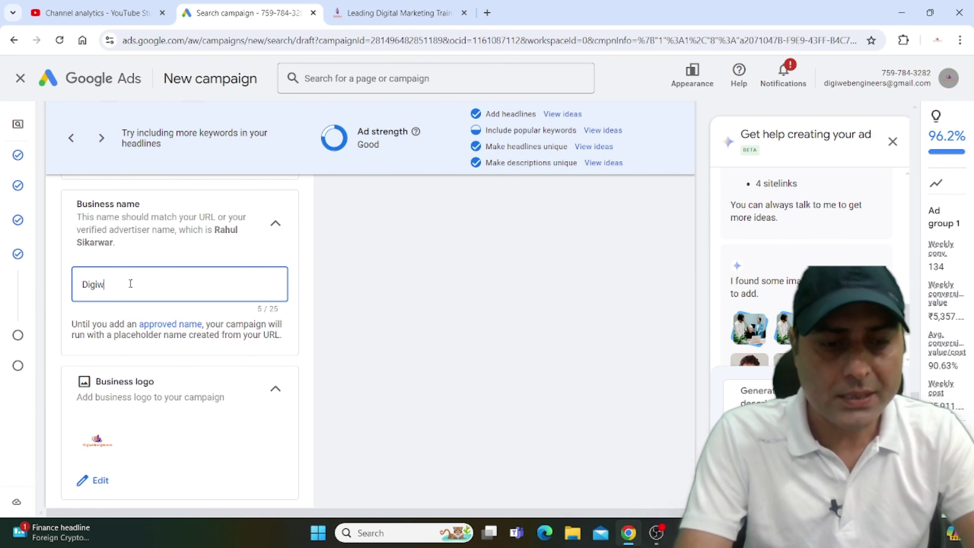
type("ebengineers")
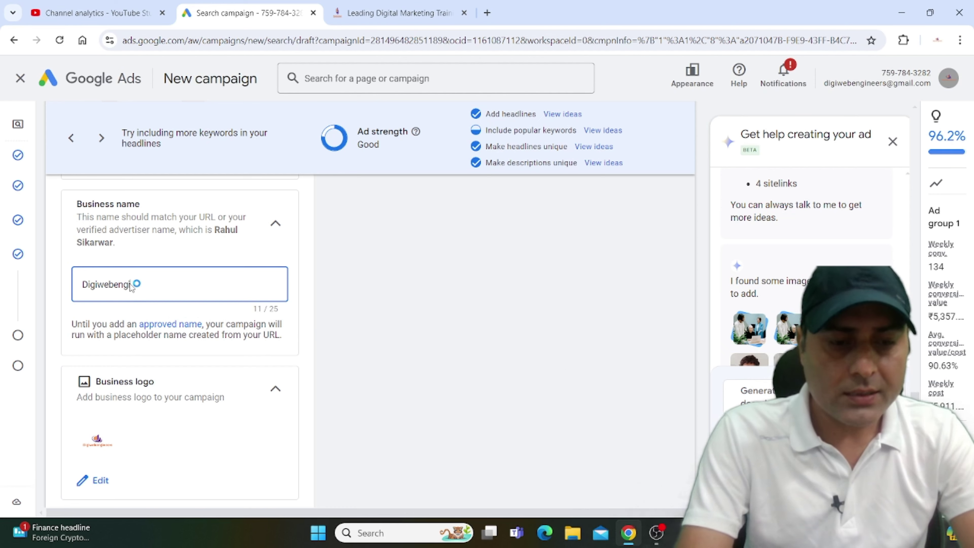
Step: Add the callouts Get 20 % Off, Join Now, Get Certified By google and Online Marketing Training to the campaign and finish the ad
scroll(99, 337, "down", 3)
scroll(212, 226, "down", 2)
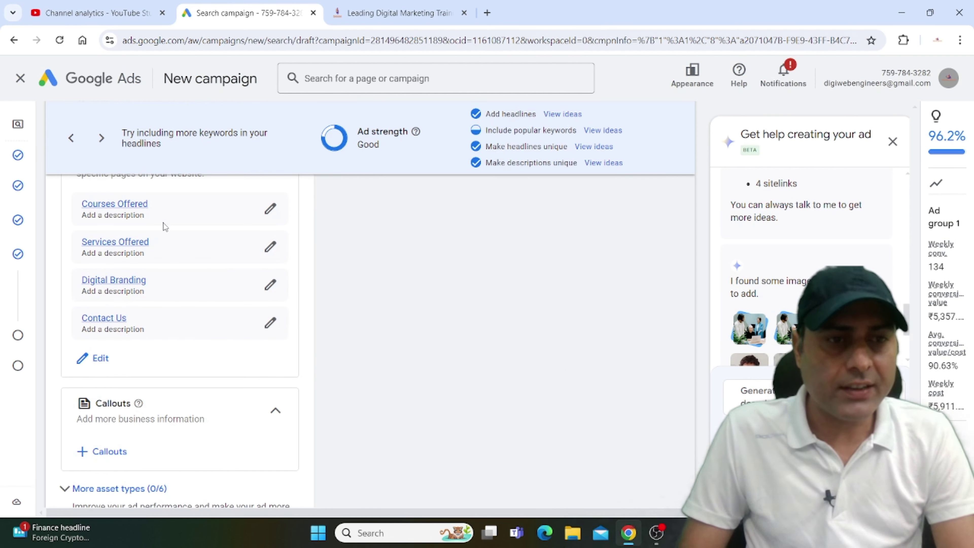
scroll(104, 386, "down", 2)
scroll(117, 387, "down", 3)
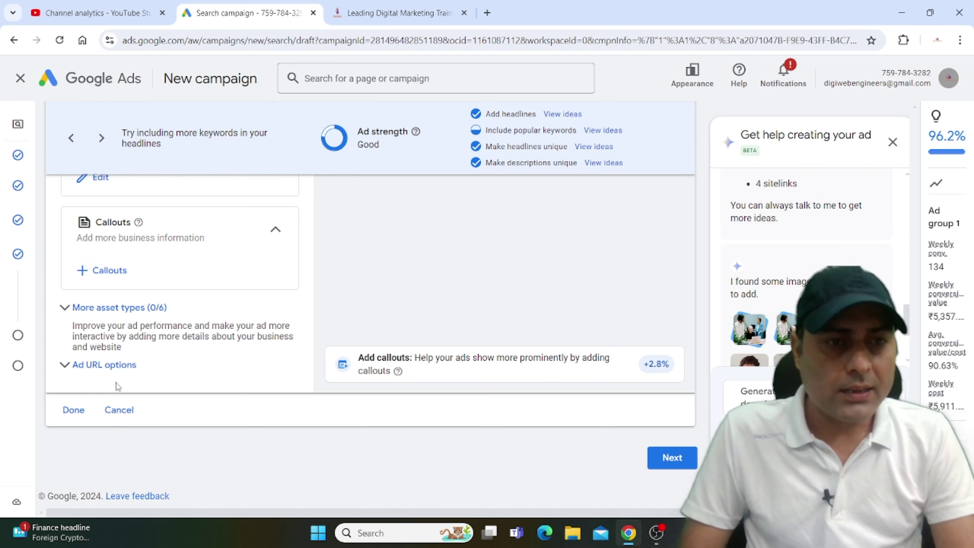
left_click(101, 271)
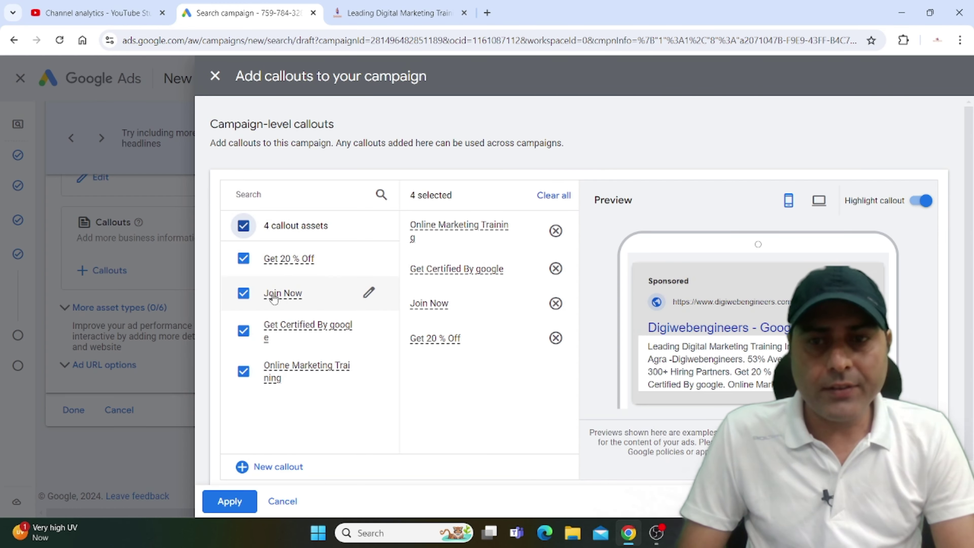
left_click(227, 504)
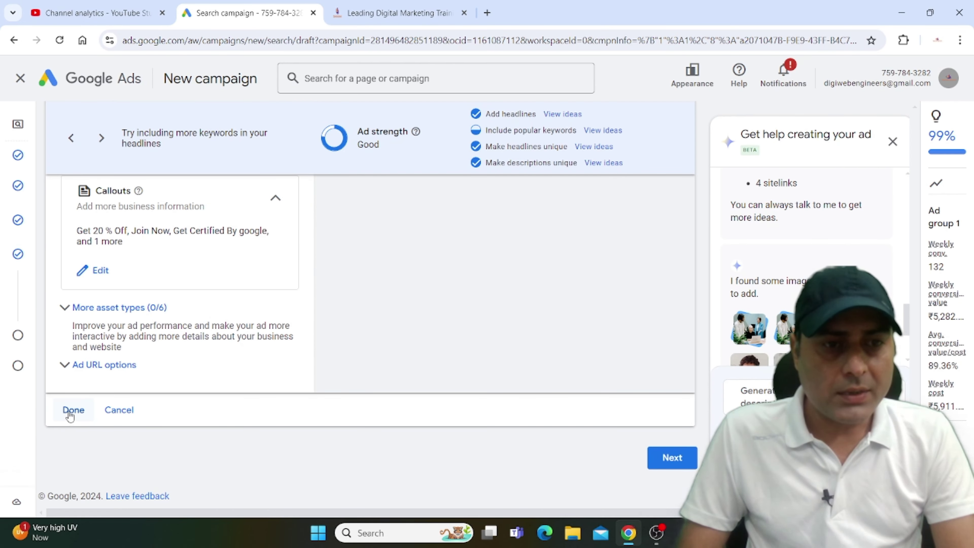
left_click(70, 413)
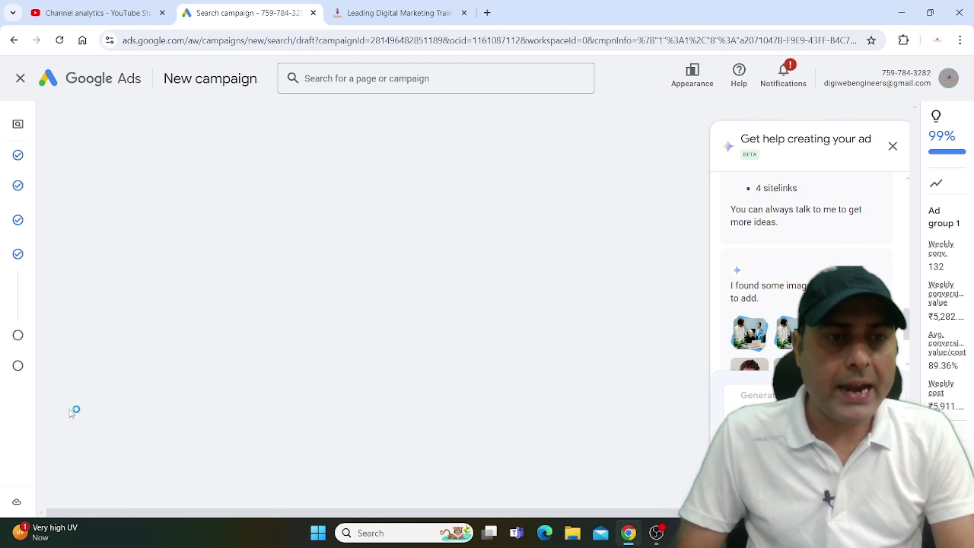